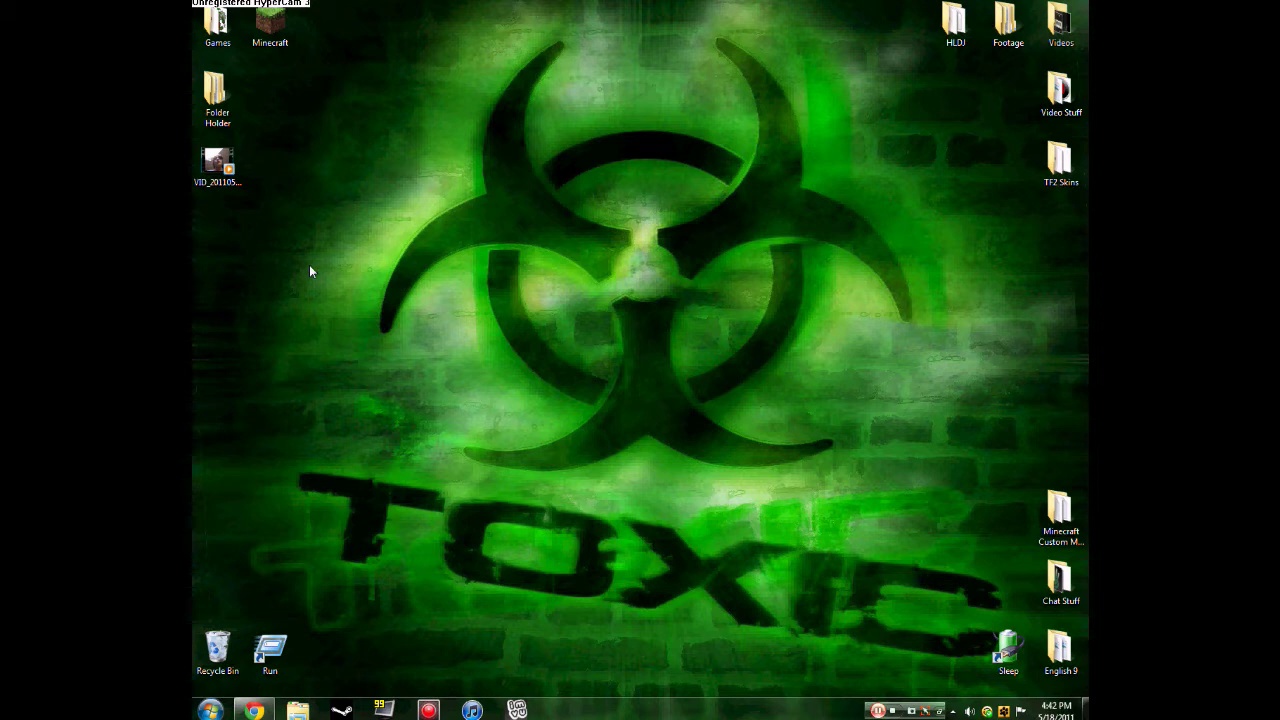
Launch Roxio Game Capture from its taskbar icon.
click(430, 710)
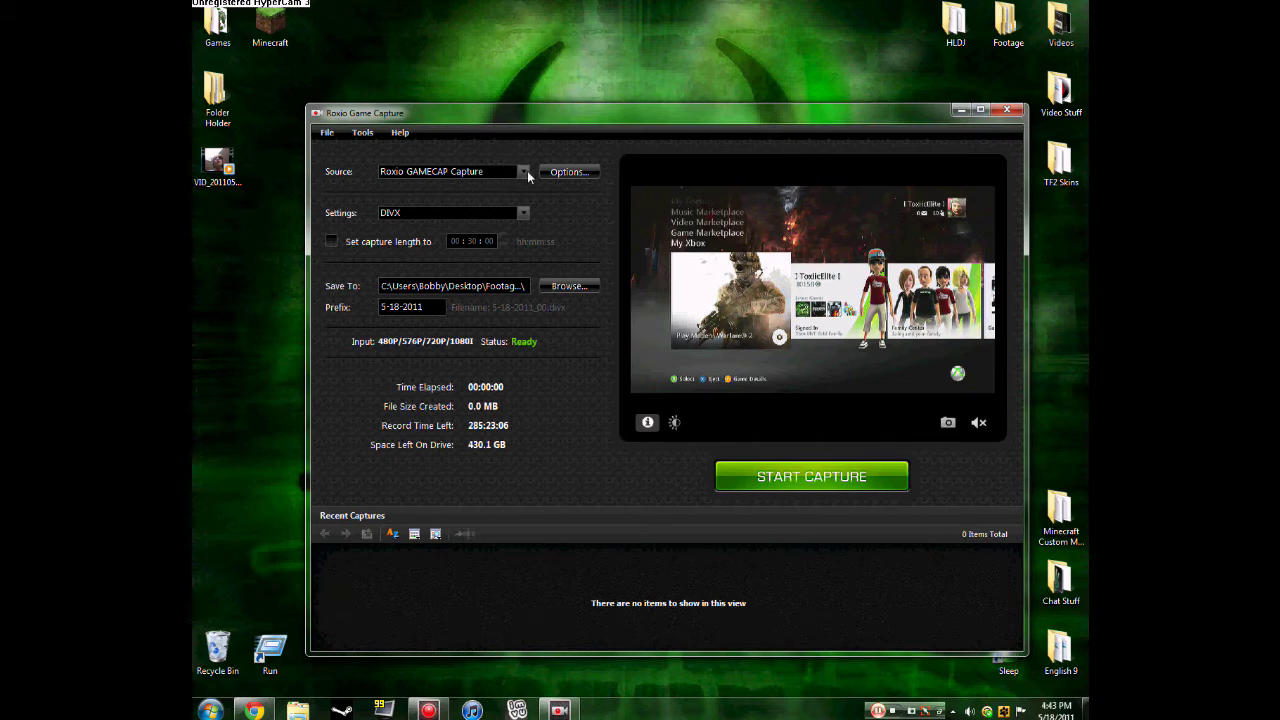
Confirm the capture source is Roxio GAMECAP Capture, leaving it unchanged.
click(527, 171)
click(508, 187)
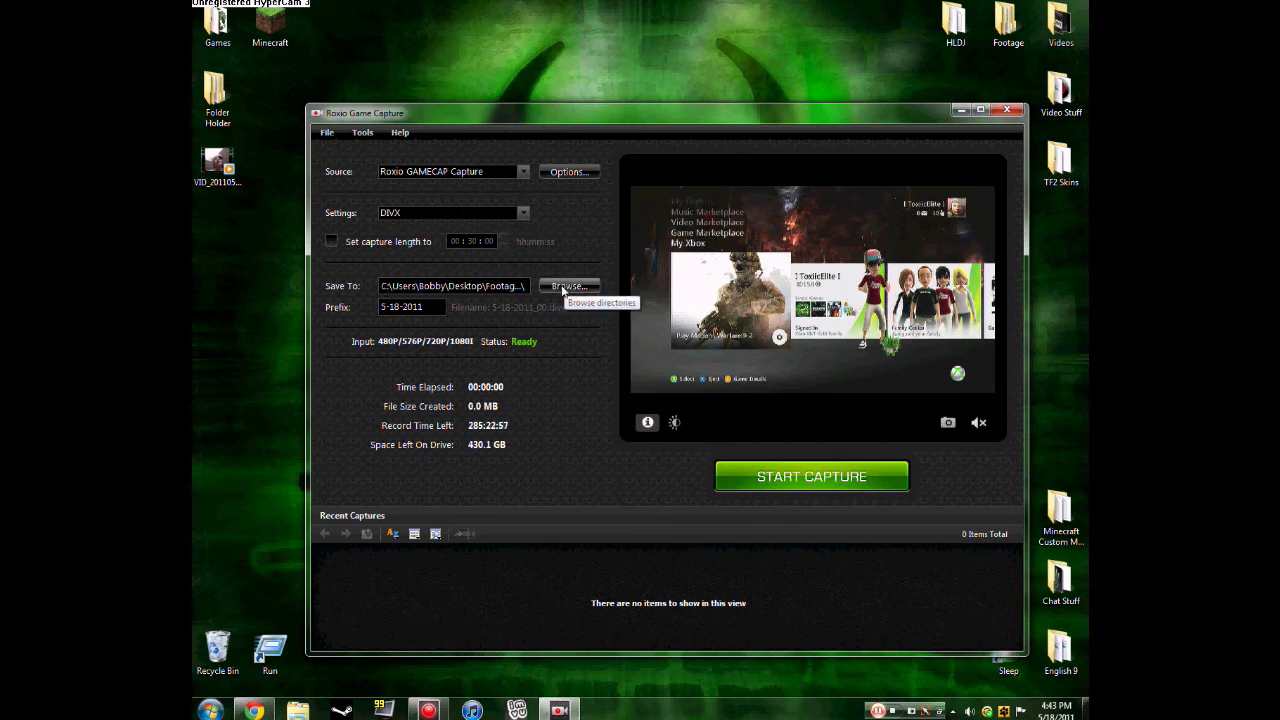
double_click(1009, 20)
double_click(612, 380)
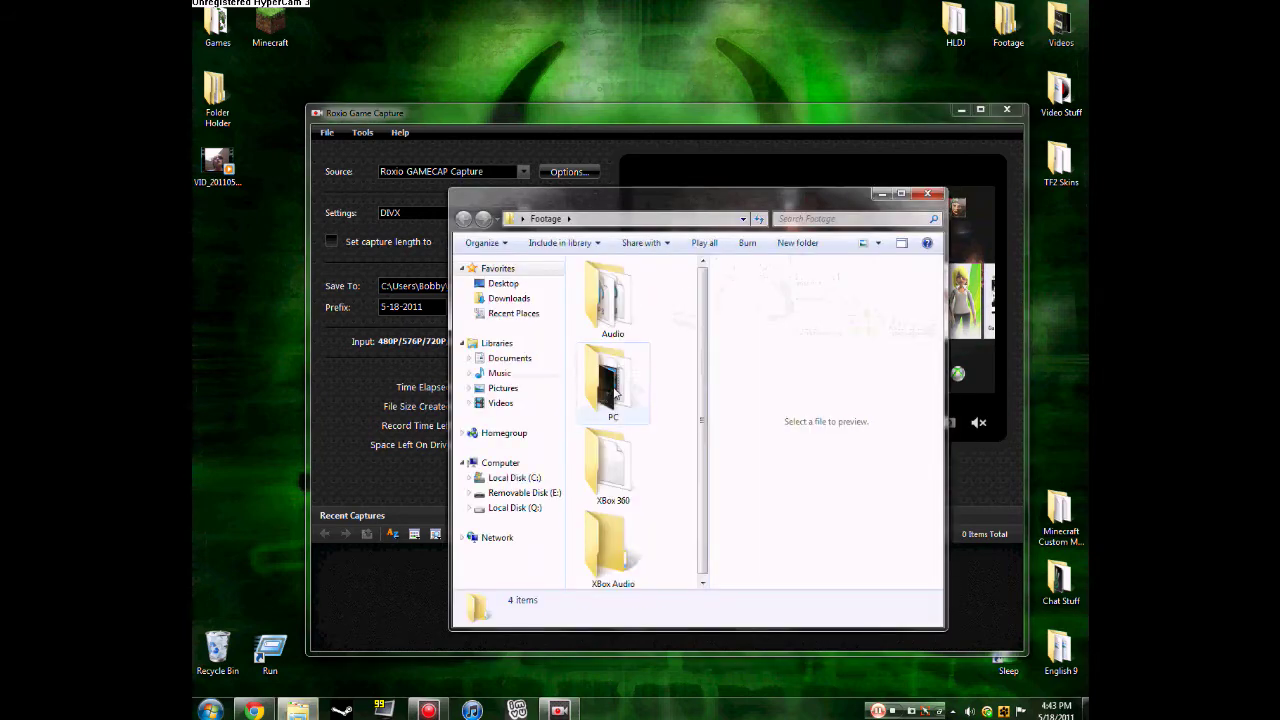
click(928, 193)
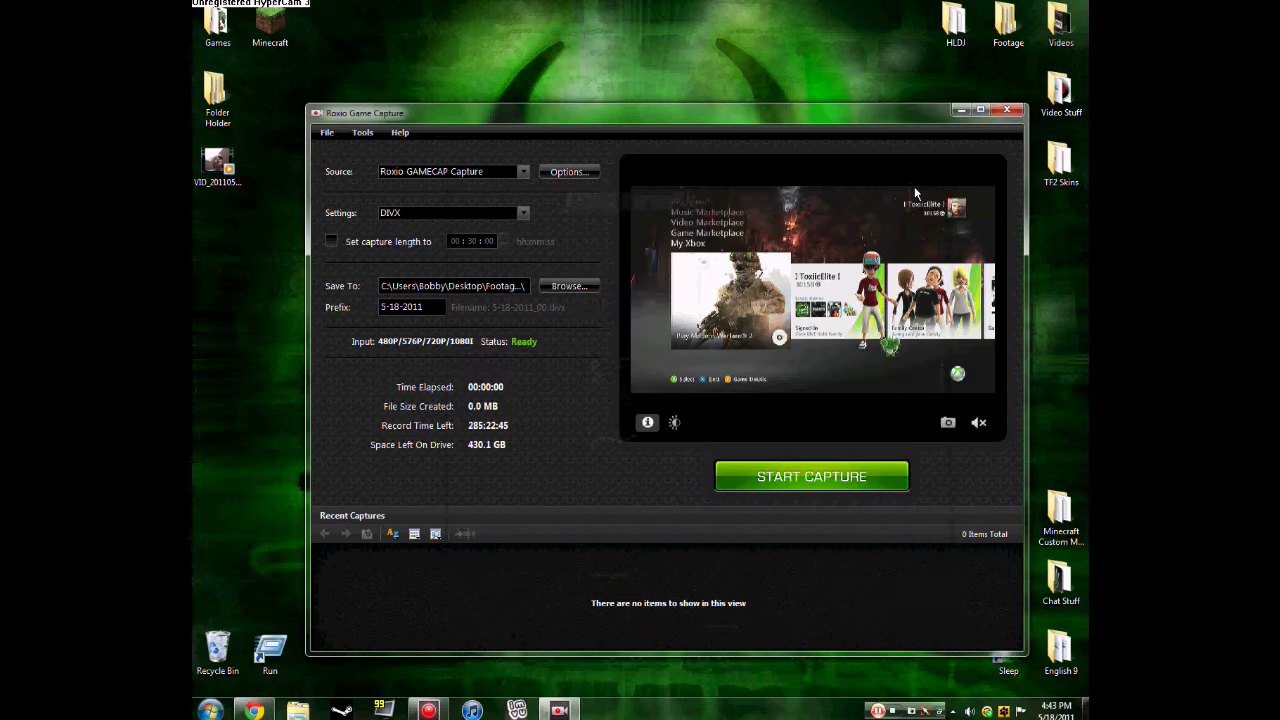
double_click(997, 40)
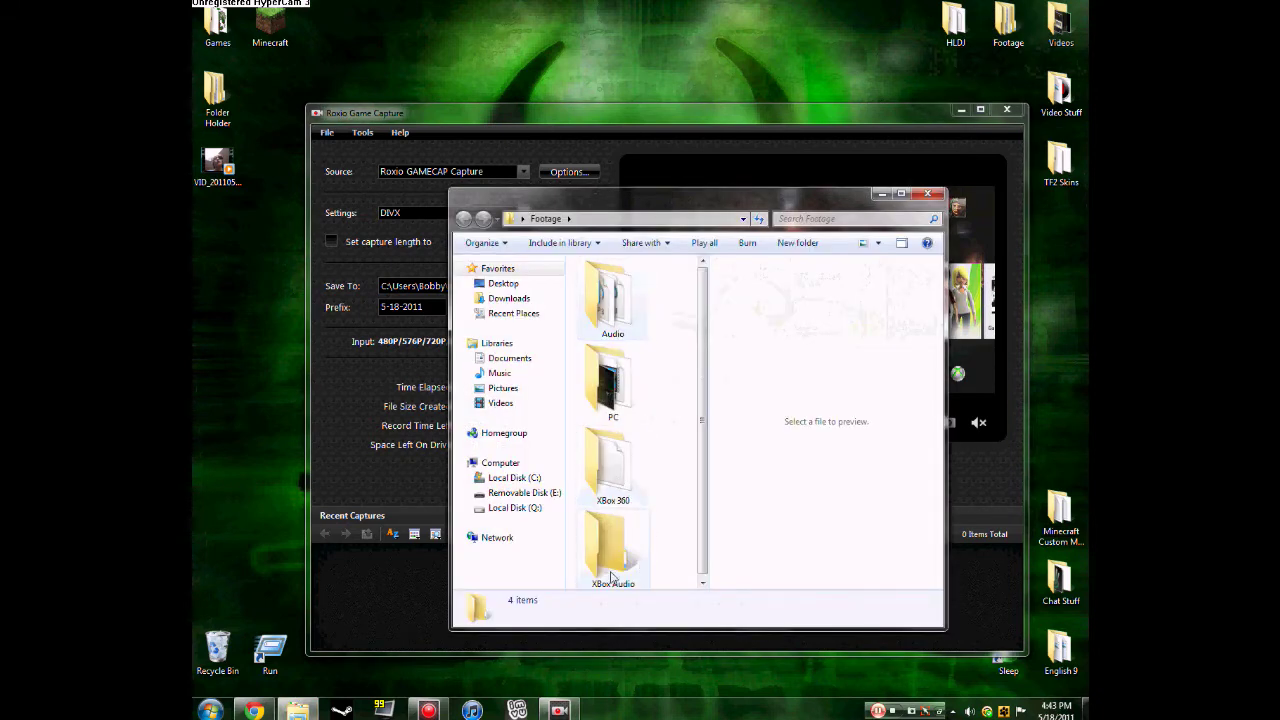
click(928, 193)
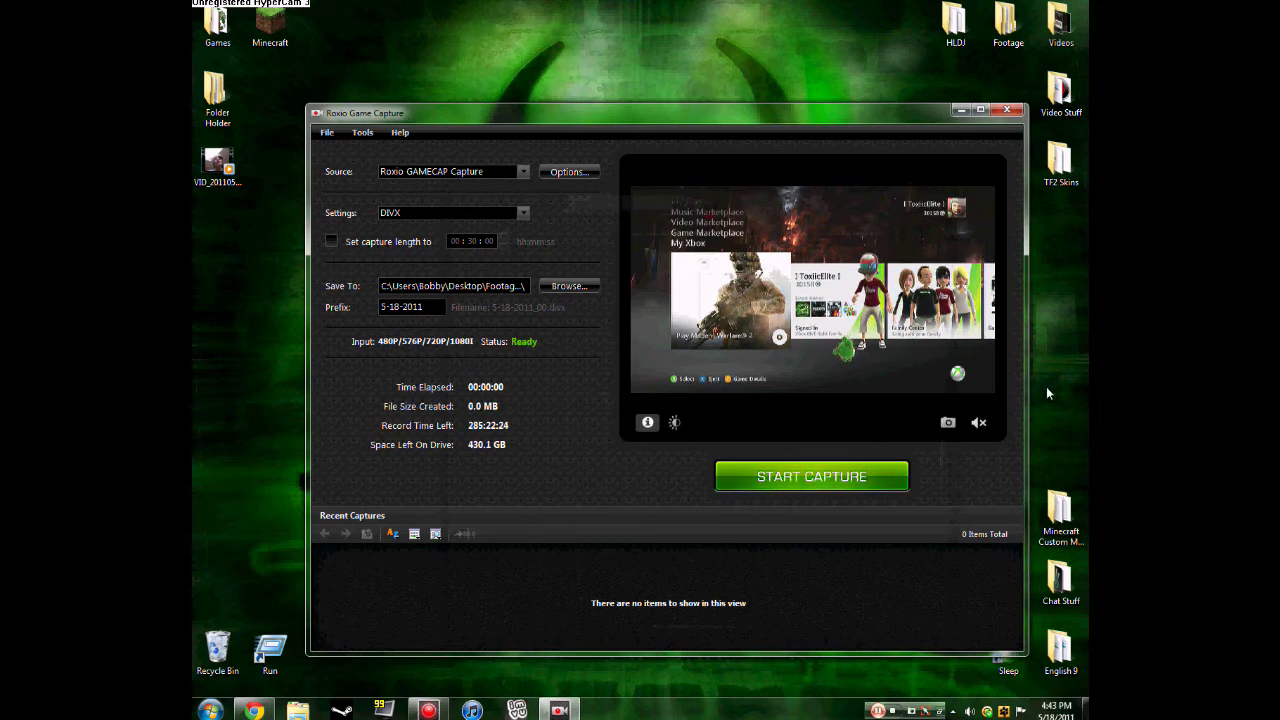
Unmute then re-mute the preview, close the capture screen, and launch Edit & Share.
click(978, 423)
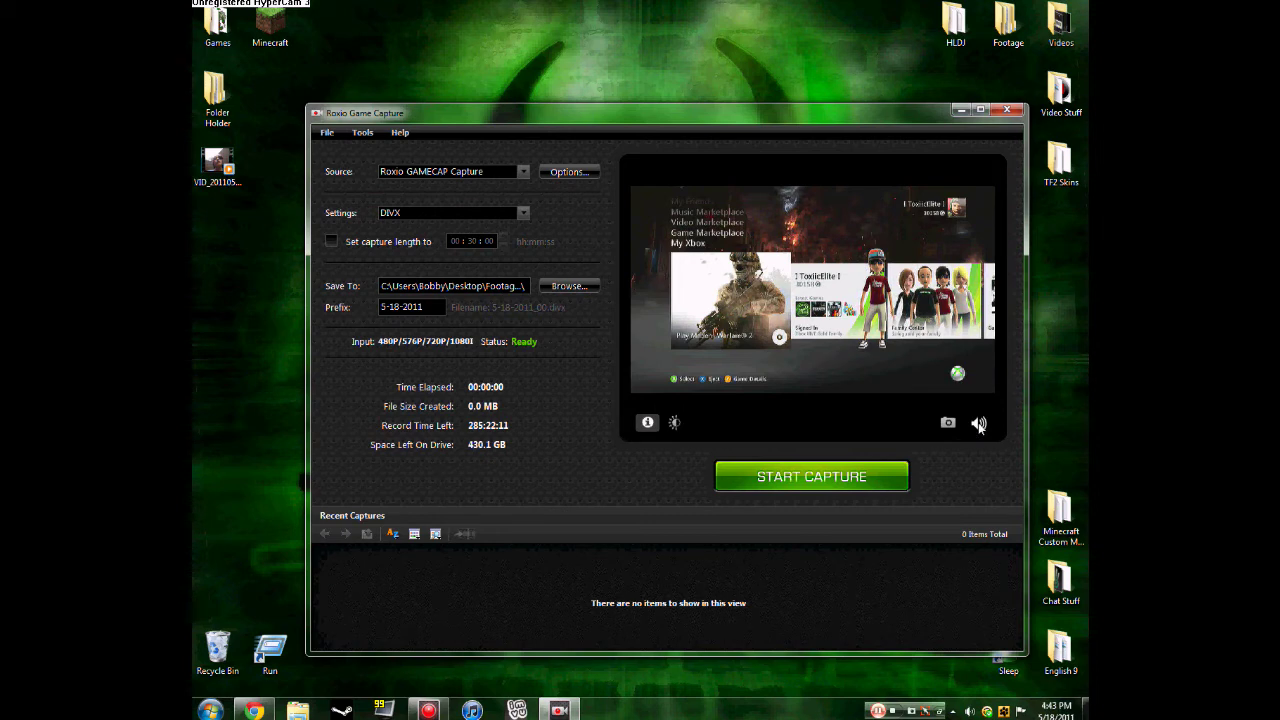
click(979, 424)
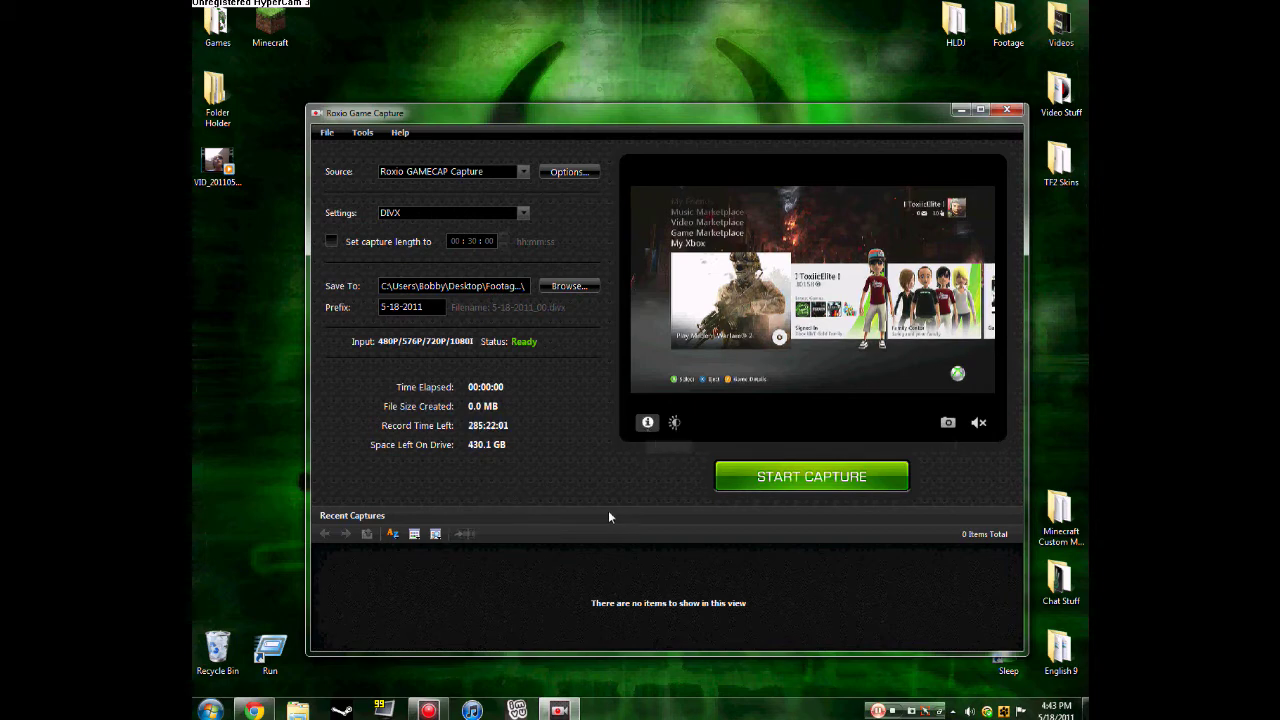
click(1008, 108)
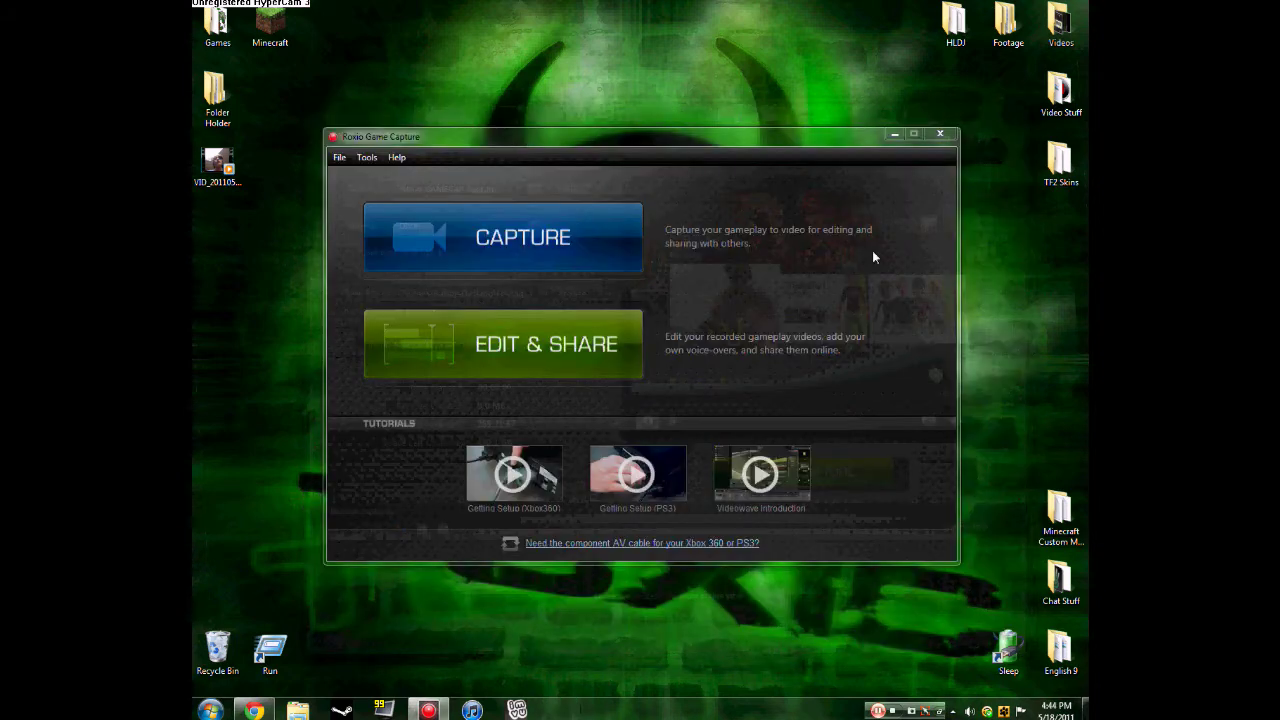
click(548, 363)
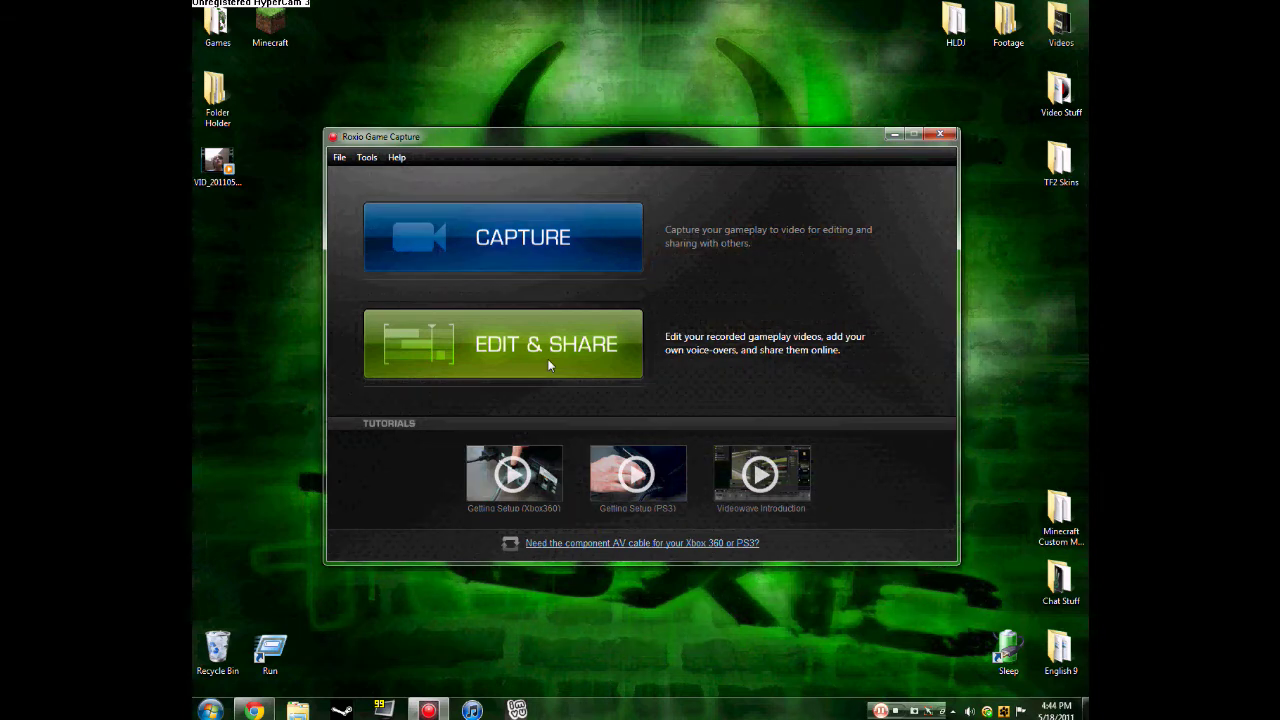
Browse the XBox 360 folder's clips with larger thumbnails, then reopen the folder list.
click(548, 366)
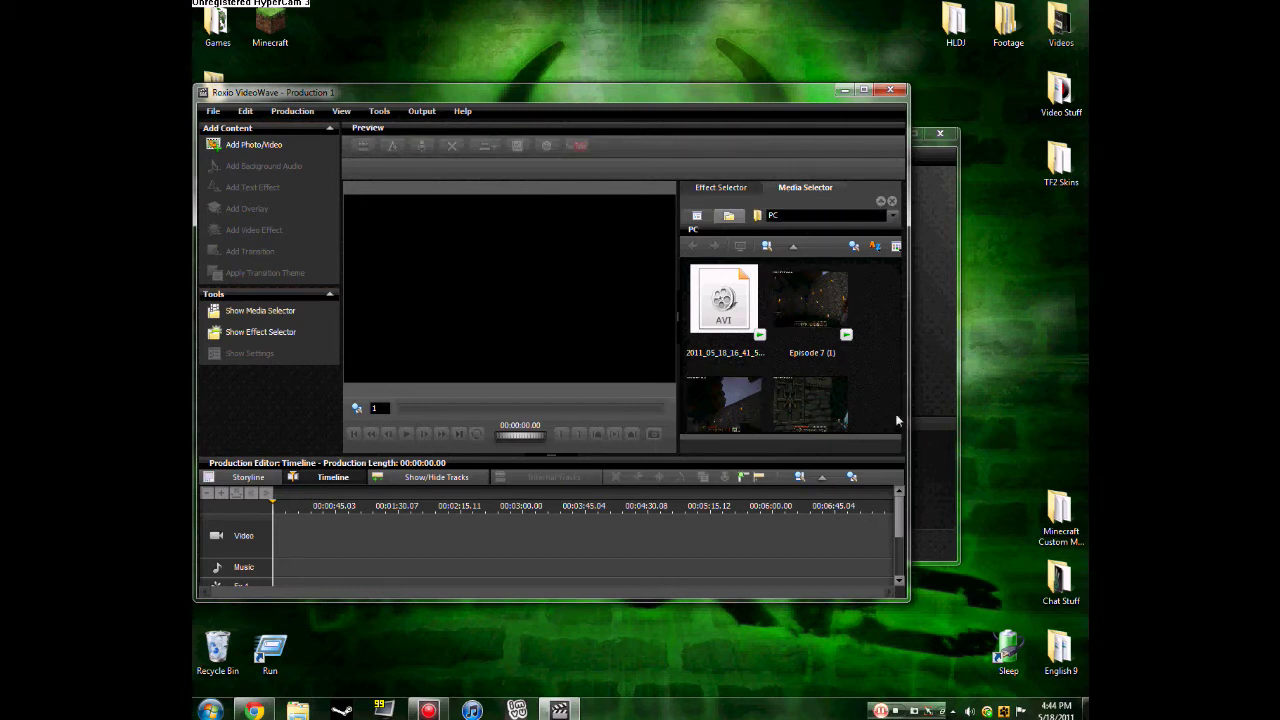
click(889, 217)
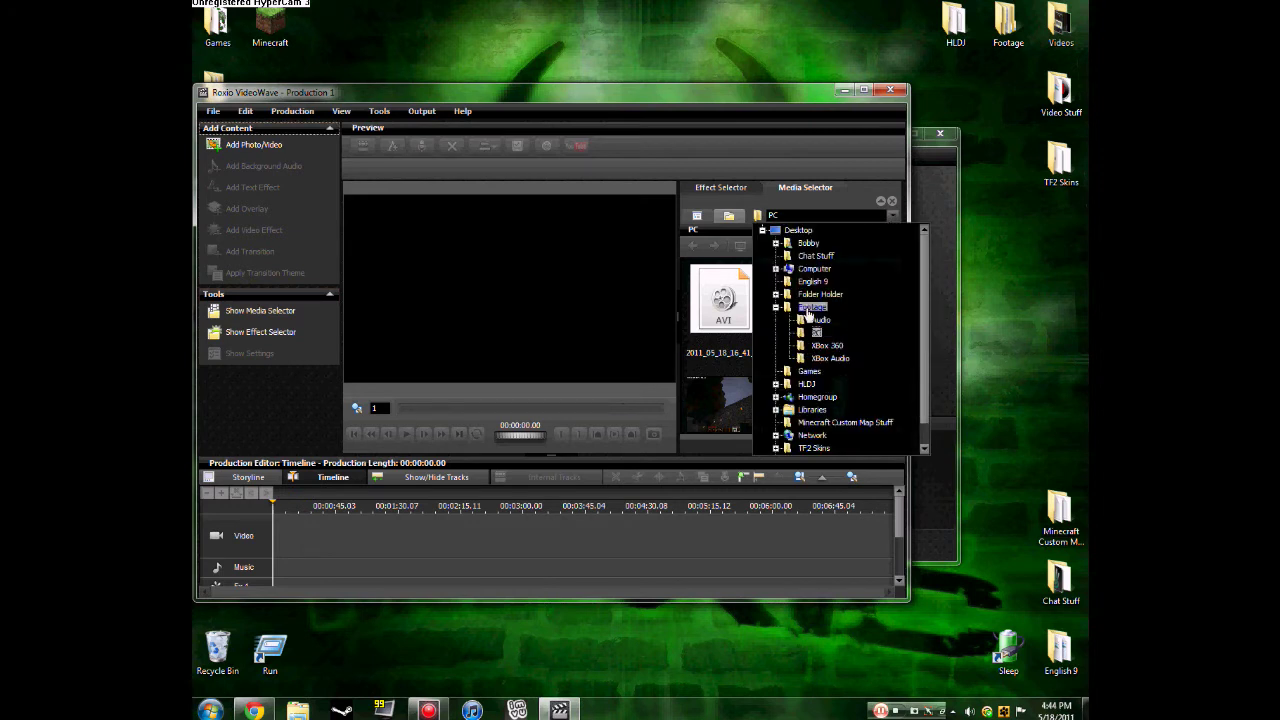
click(828, 347)
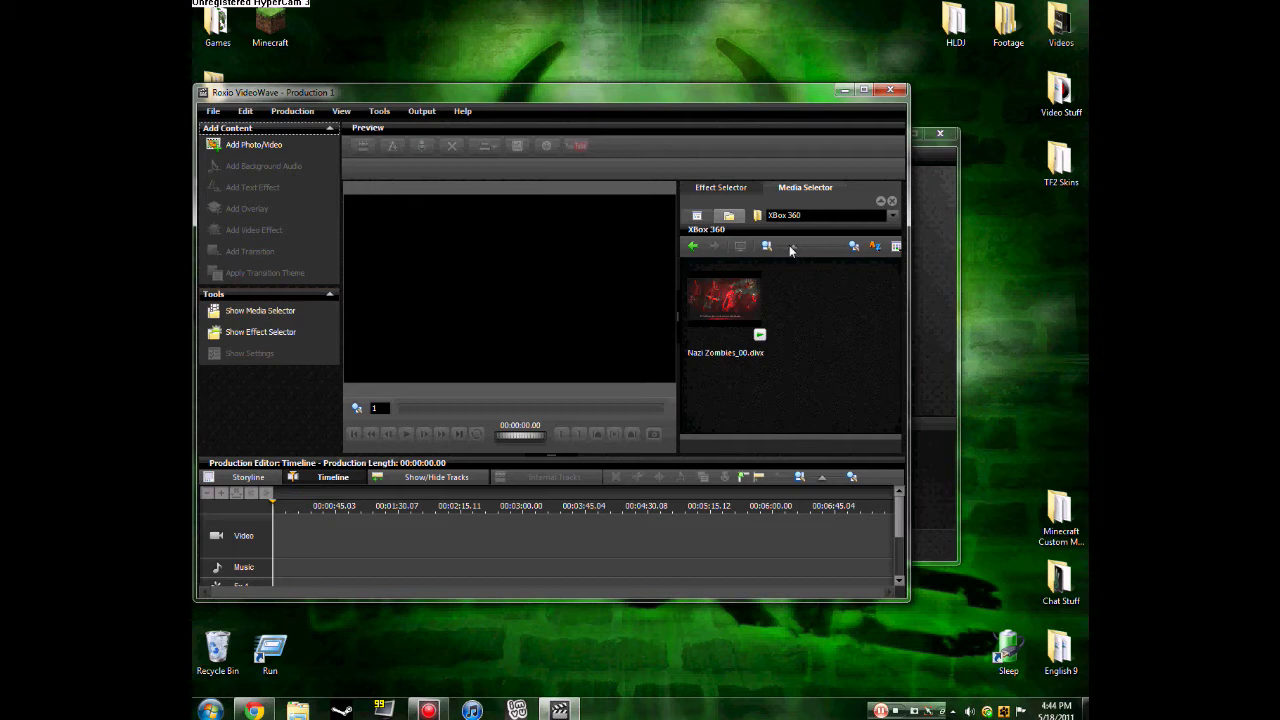
mouse_move(794, 246)
mouse_down()
mouse_move(834, 248)
mouse_move(795, 246)
mouse_up()
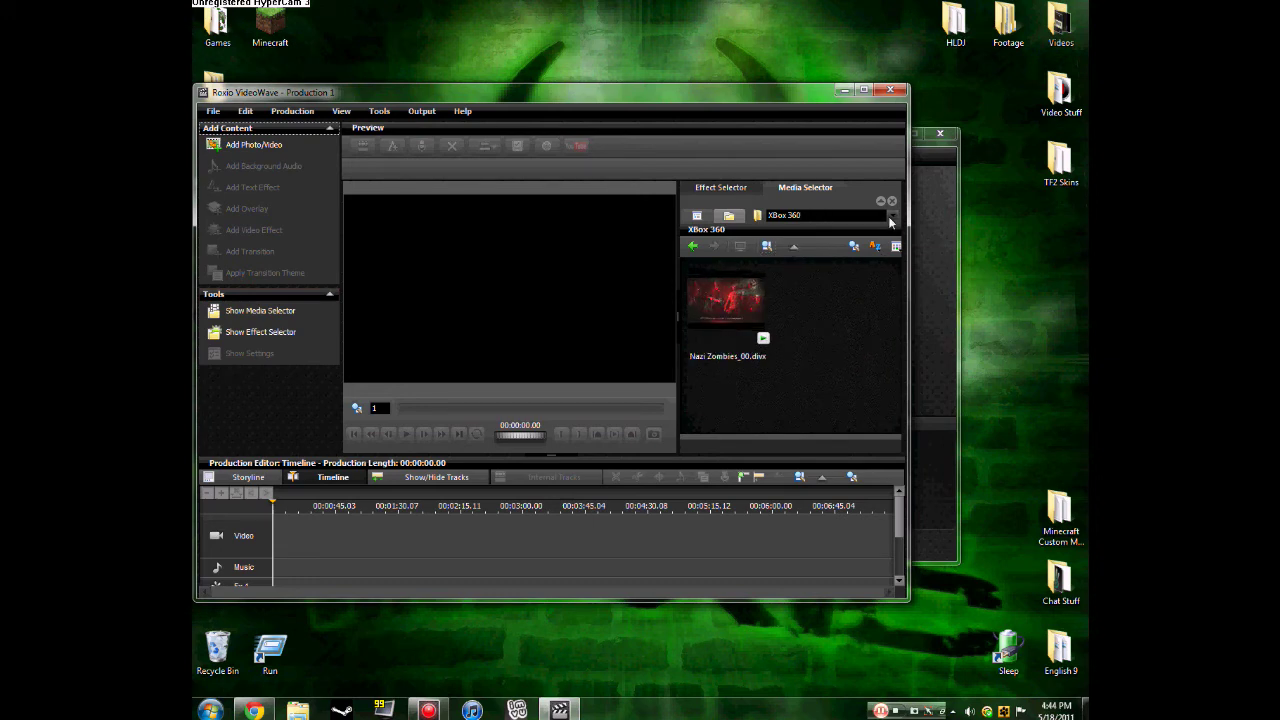
click(892, 215)
Show the Desktop folders and enlarge the editor window to reveal the Fx 1 track.
click(798, 240)
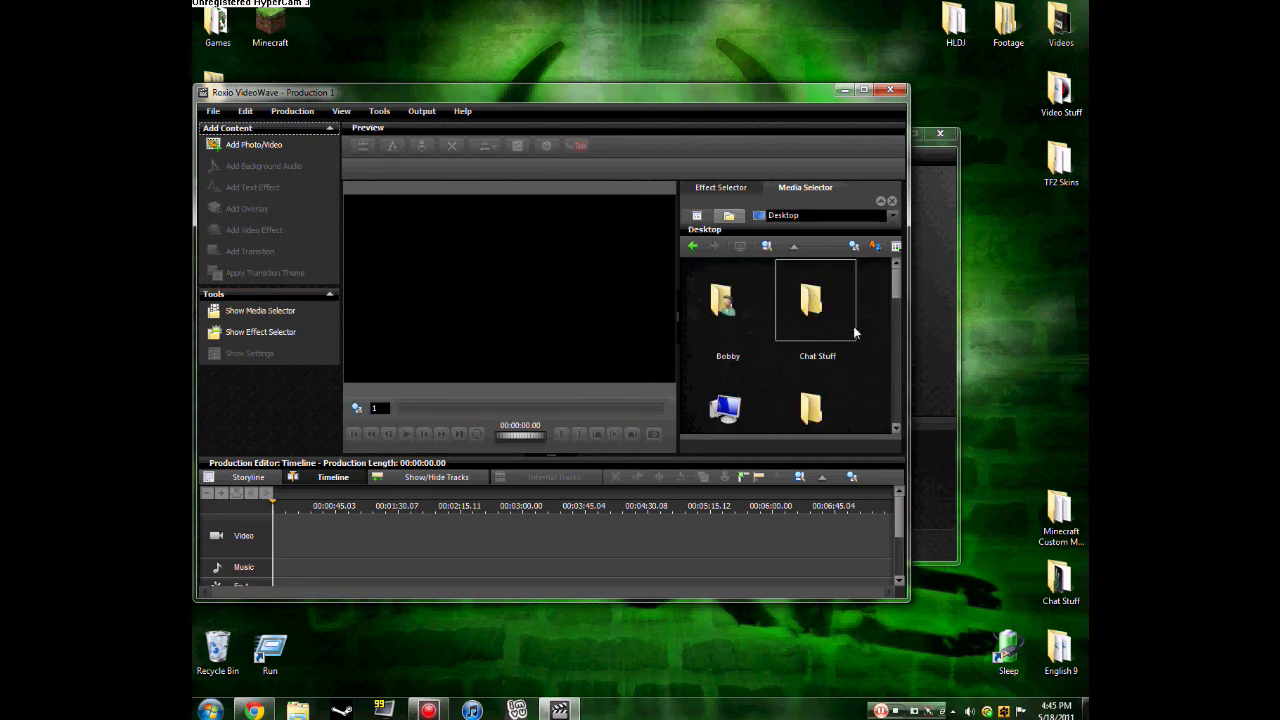
mouse_move(896, 290)
mouse_down()
mouse_move(901, 418)
mouse_move(888, 282)
mouse_up()
drag(580, 103, 721, 27)
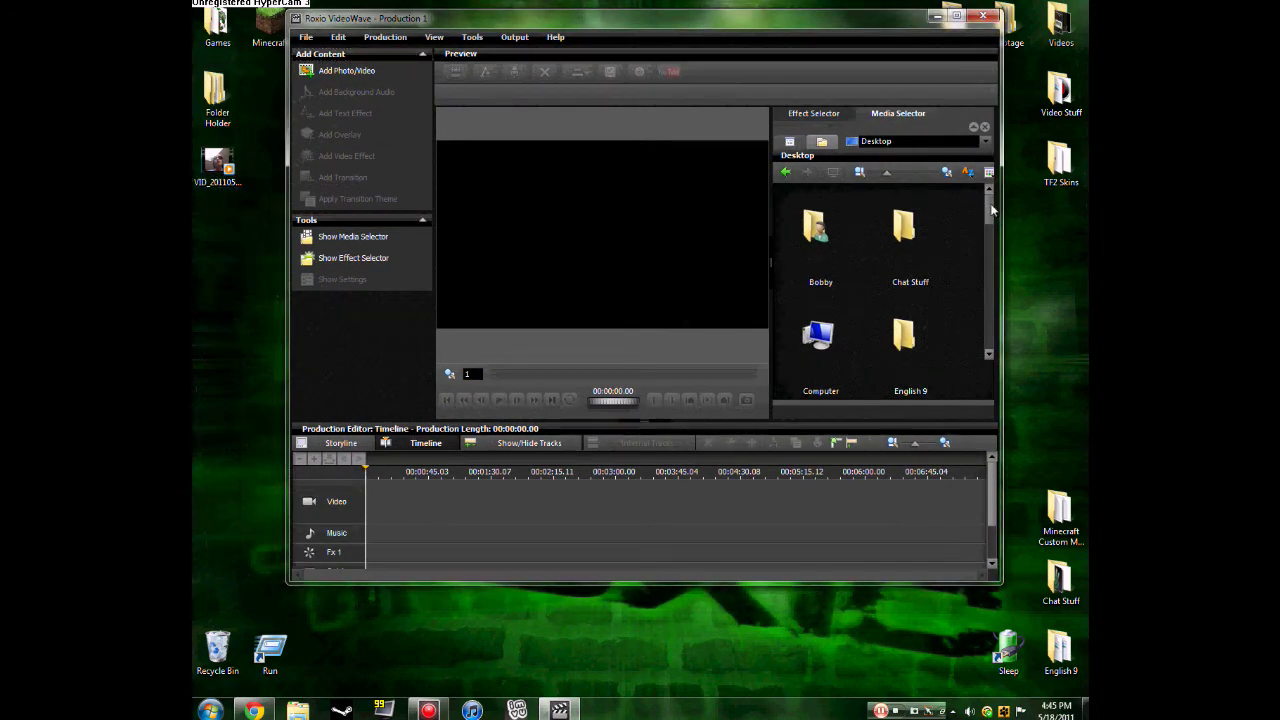
drag(991, 205, 983, 333)
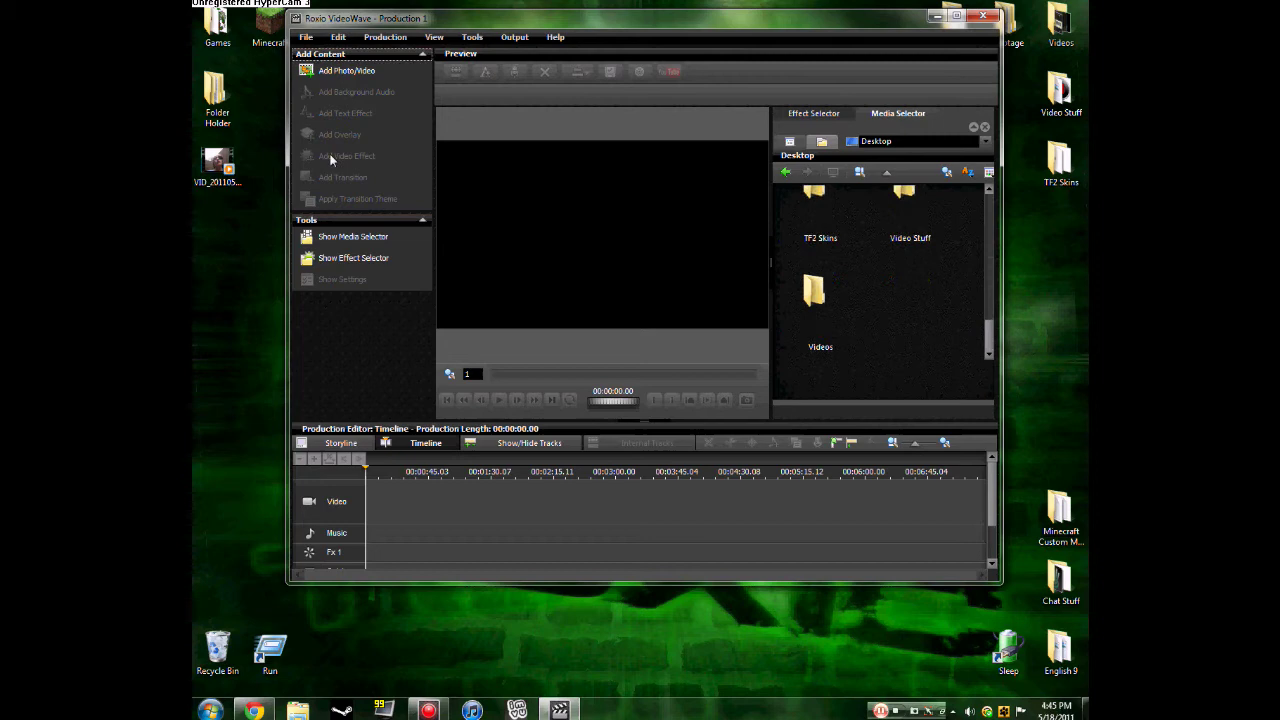
drag(791, 19, 753, 132)
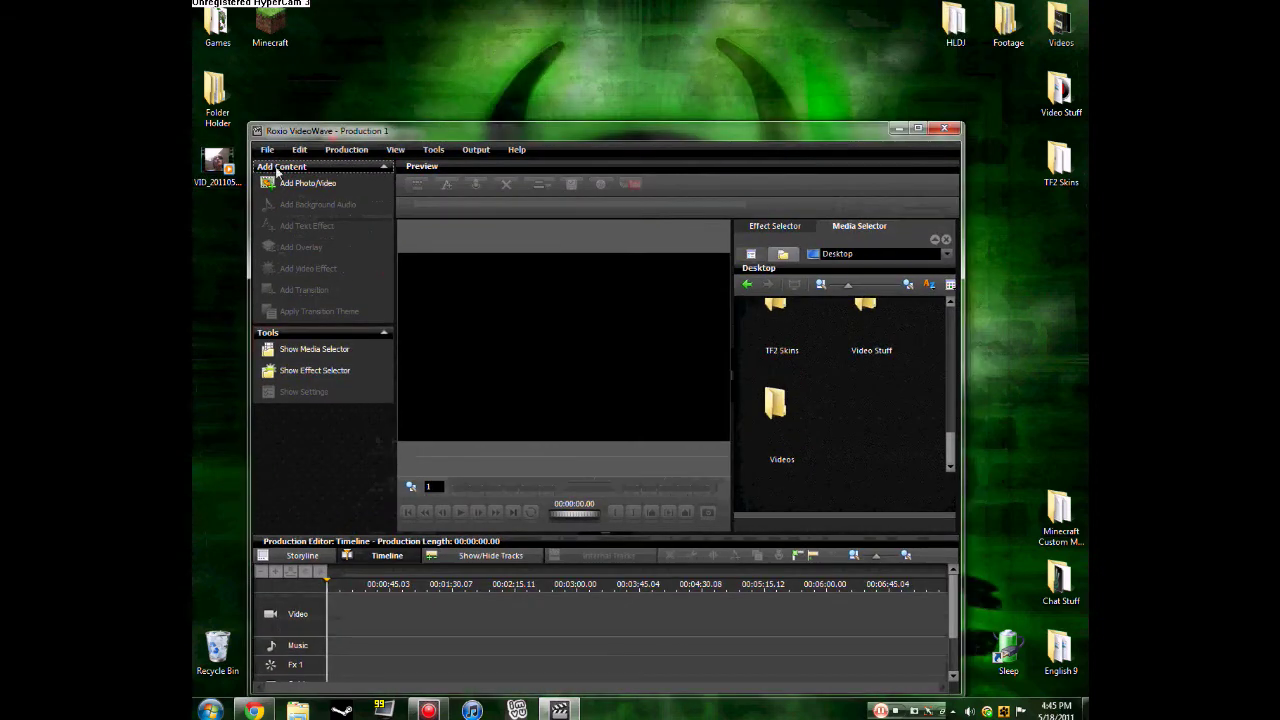
Move the video recording into Footage, then open Footage > PC in the media browser.
drag(217, 163, 993, 38)
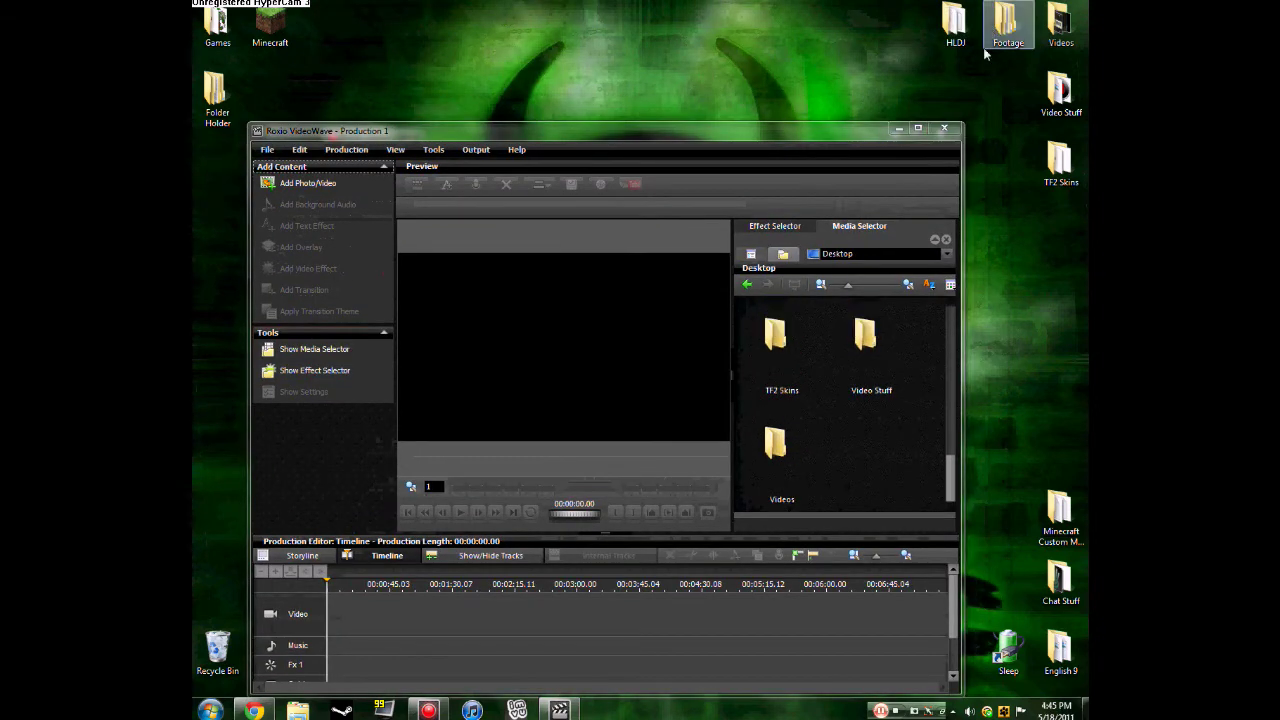
drag(950, 458, 952, 325)
double_click(870, 345)
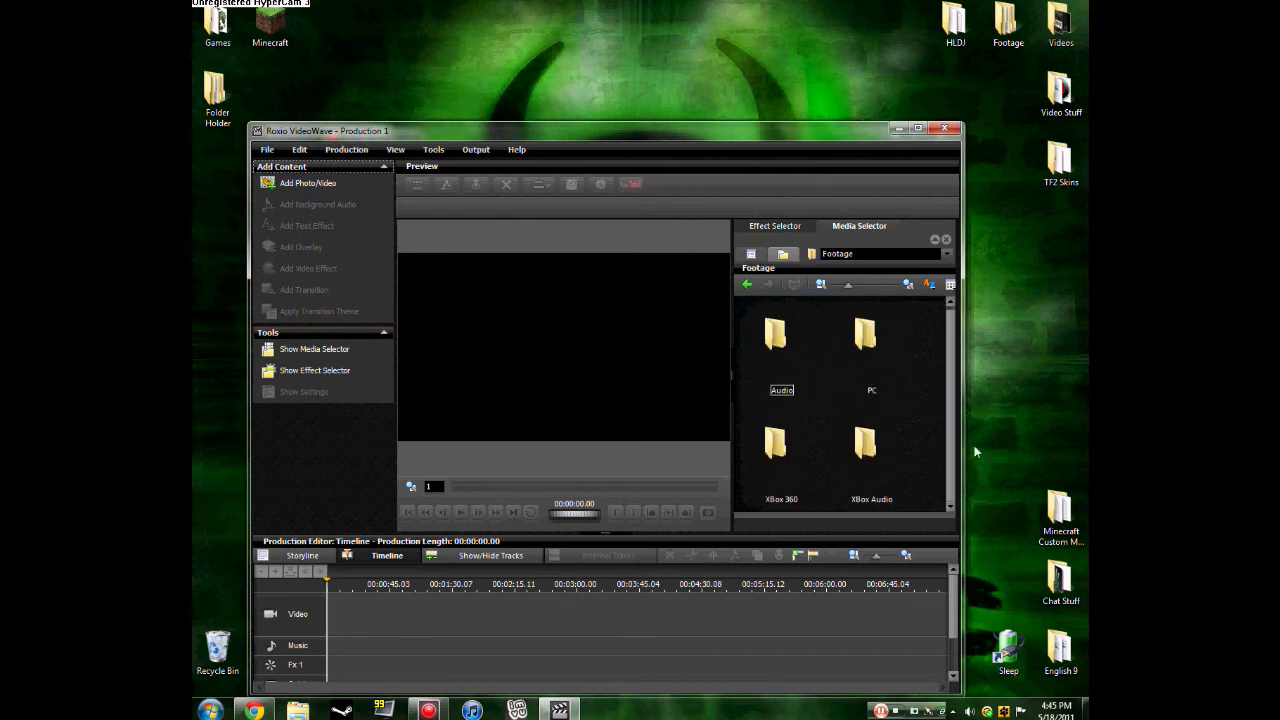
drag(949, 465, 937, 386)
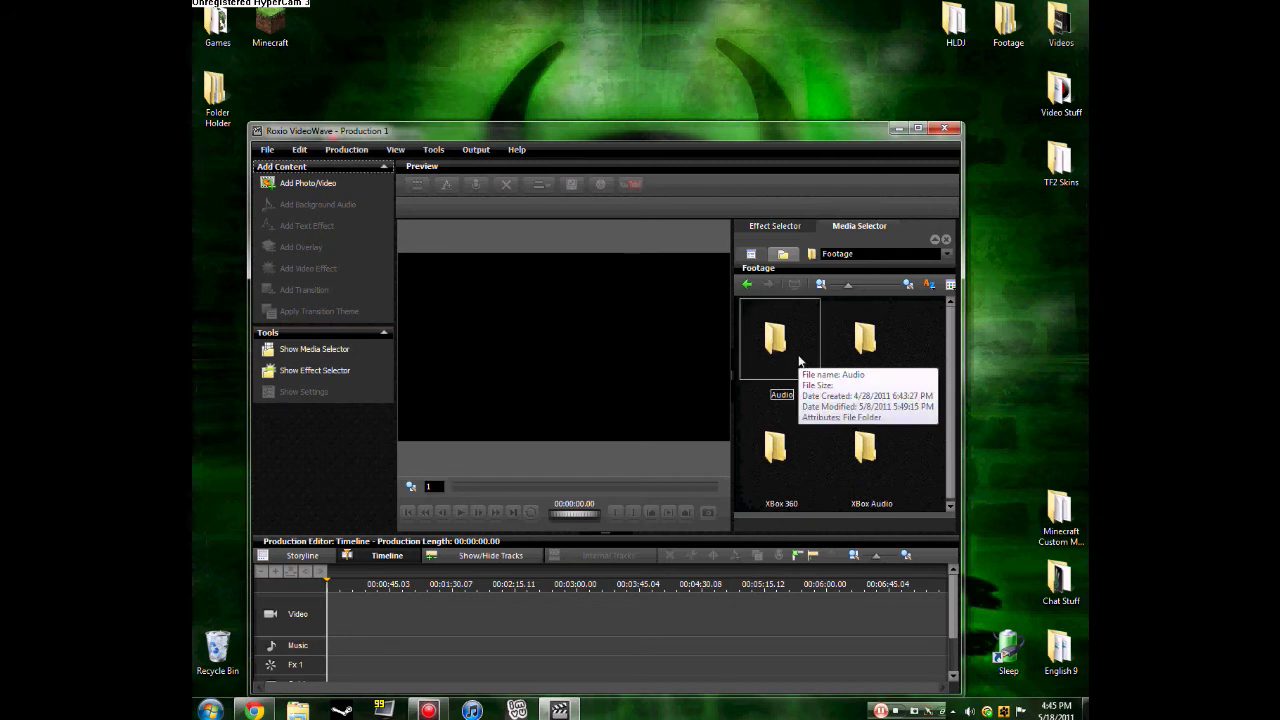
double_click(866, 362)
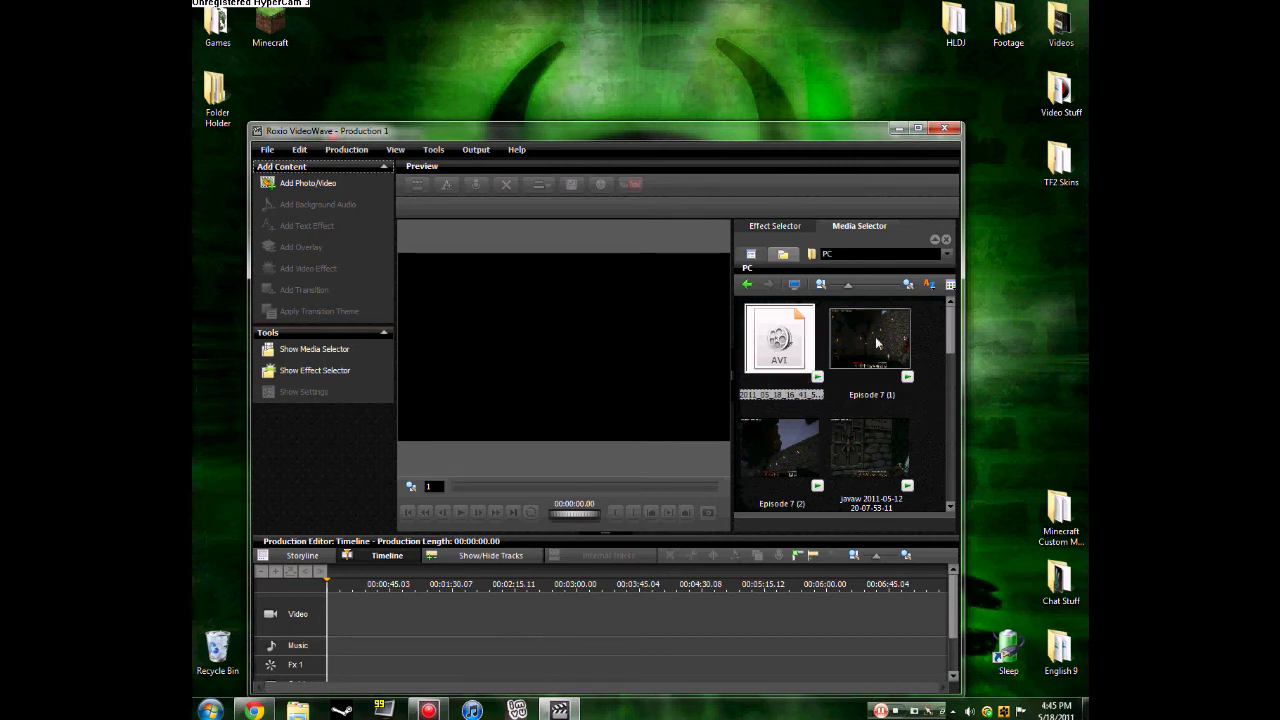
Drag Episode 7 (1).avi onto the timeline's Video track.
drag(876, 343, 562, 618)
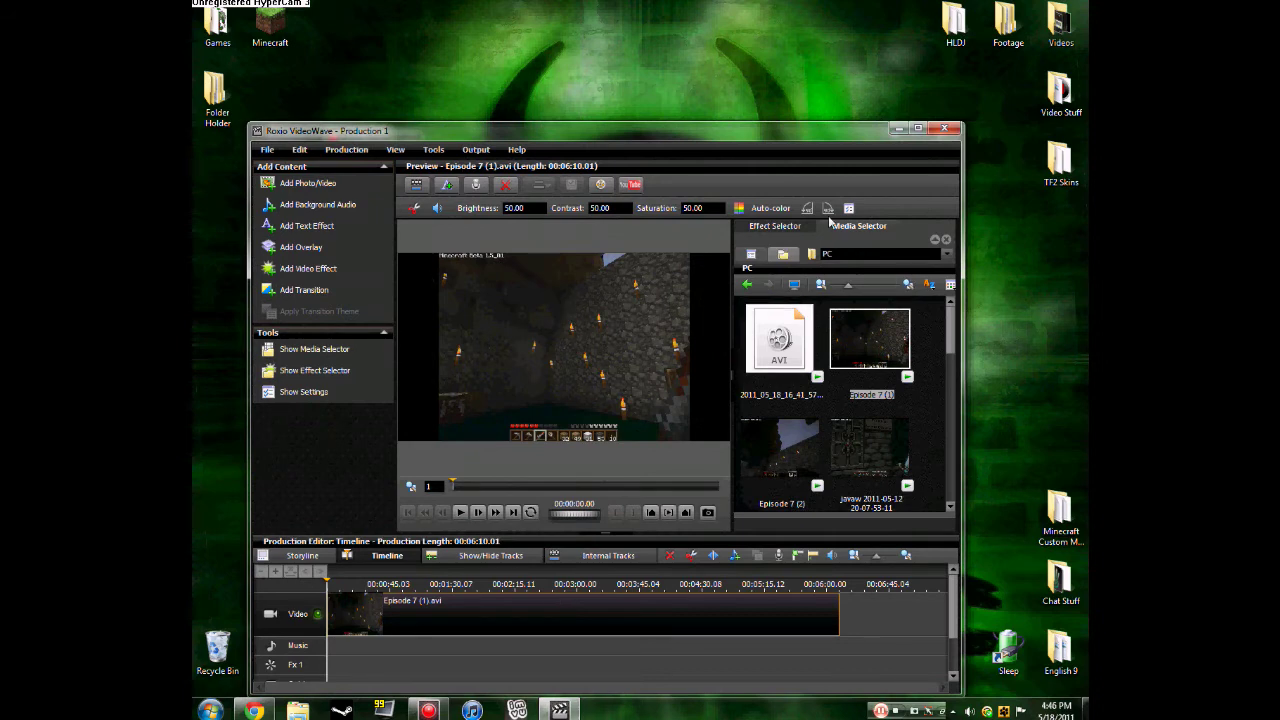
click(471, 152)
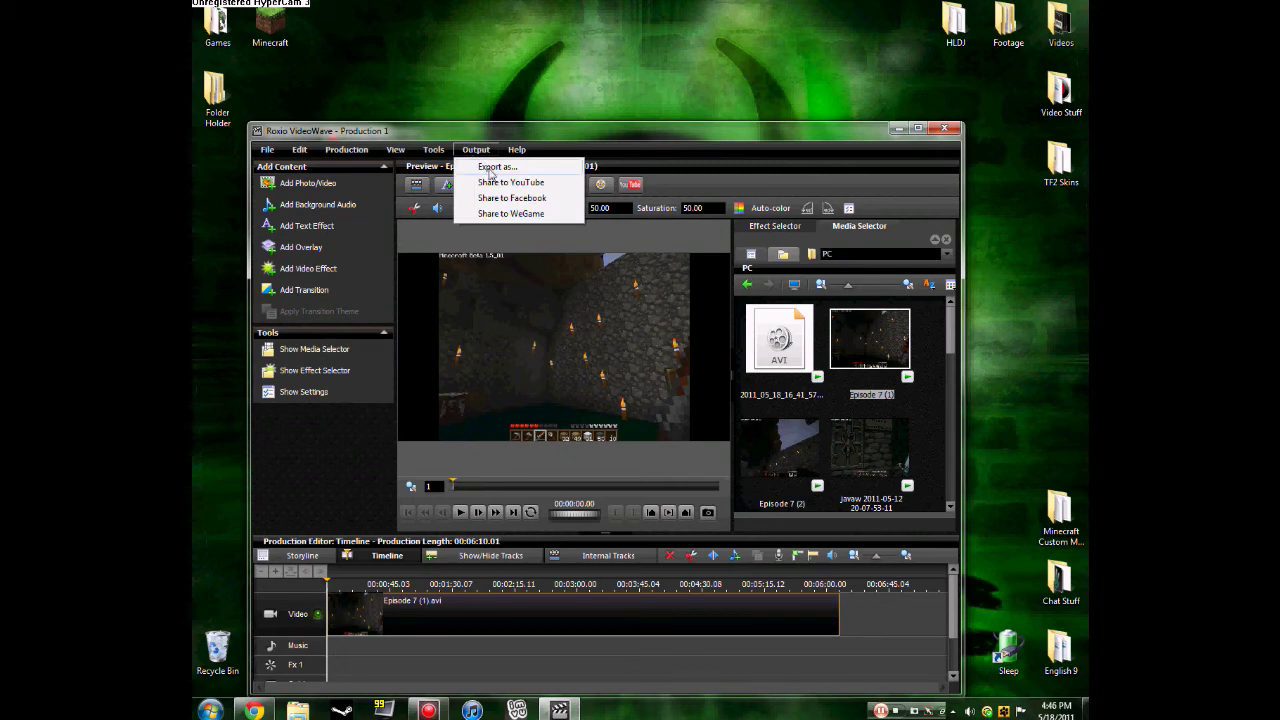
click(492, 167)
click(669, 381)
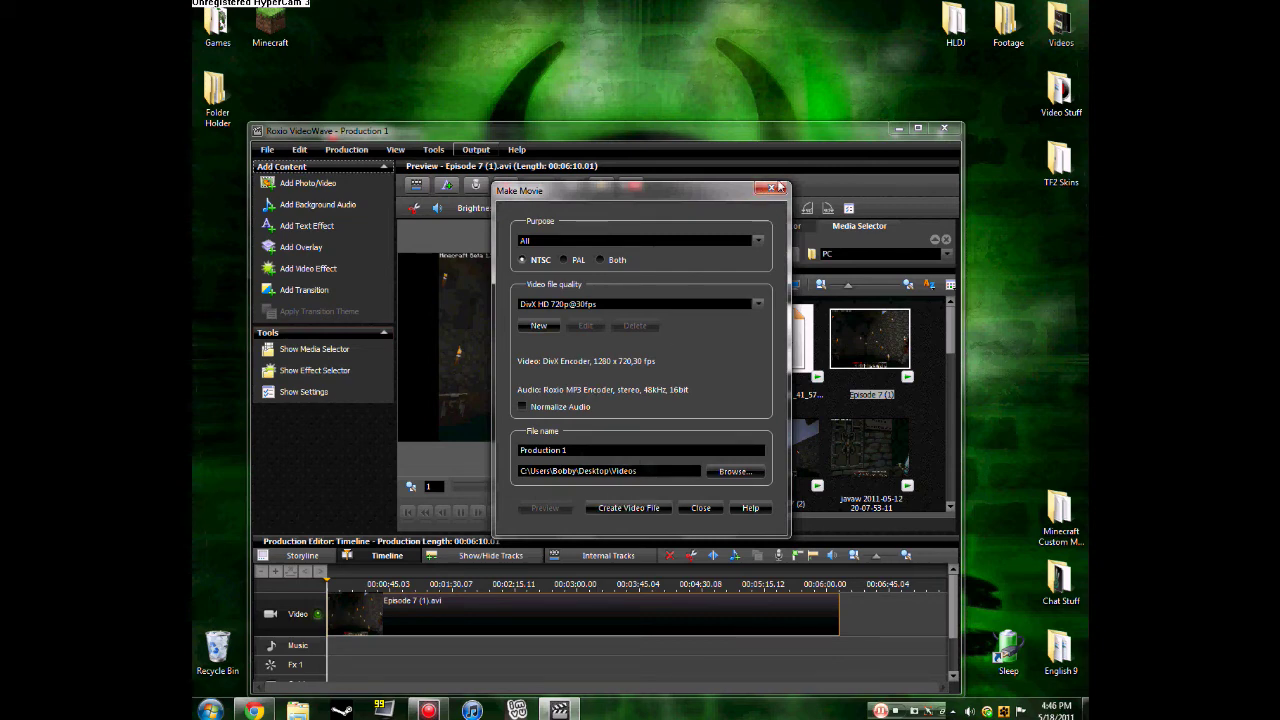
click(780, 188)
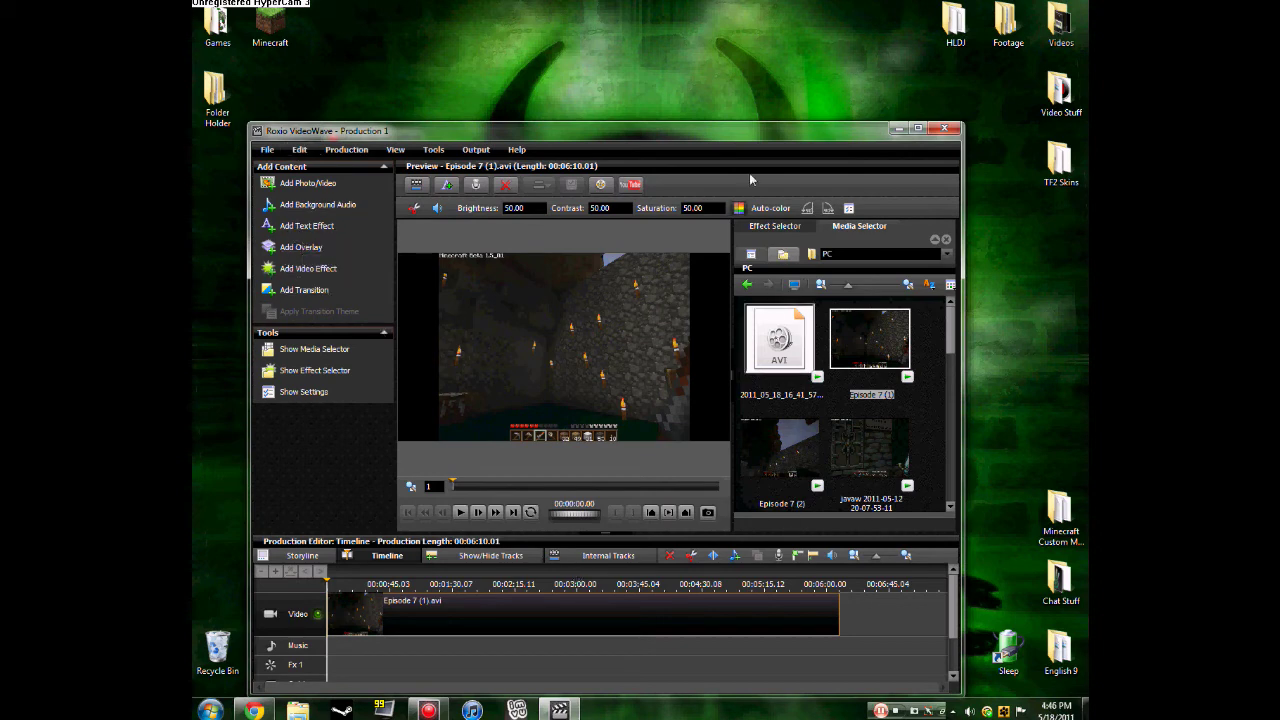
Close VideoWave without saving Production 1, then close Roxio Game Capture.
drag(721, 133, 734, 65)
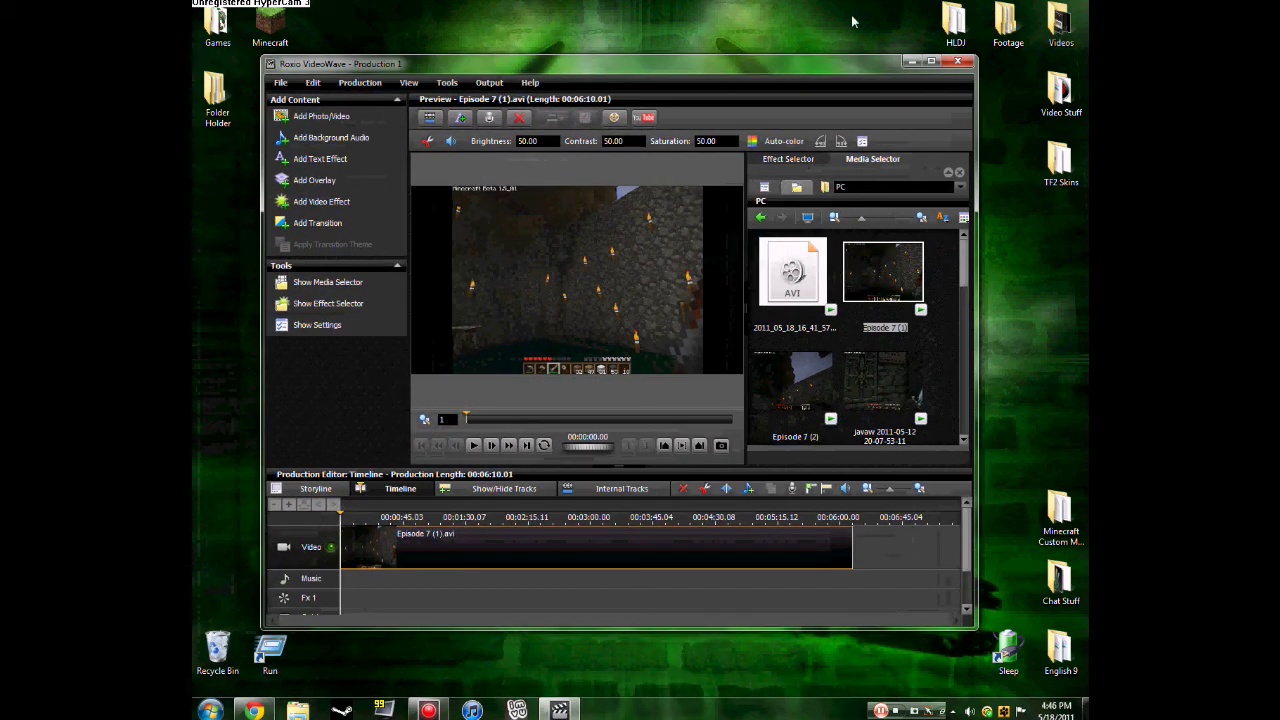
click(963, 62)
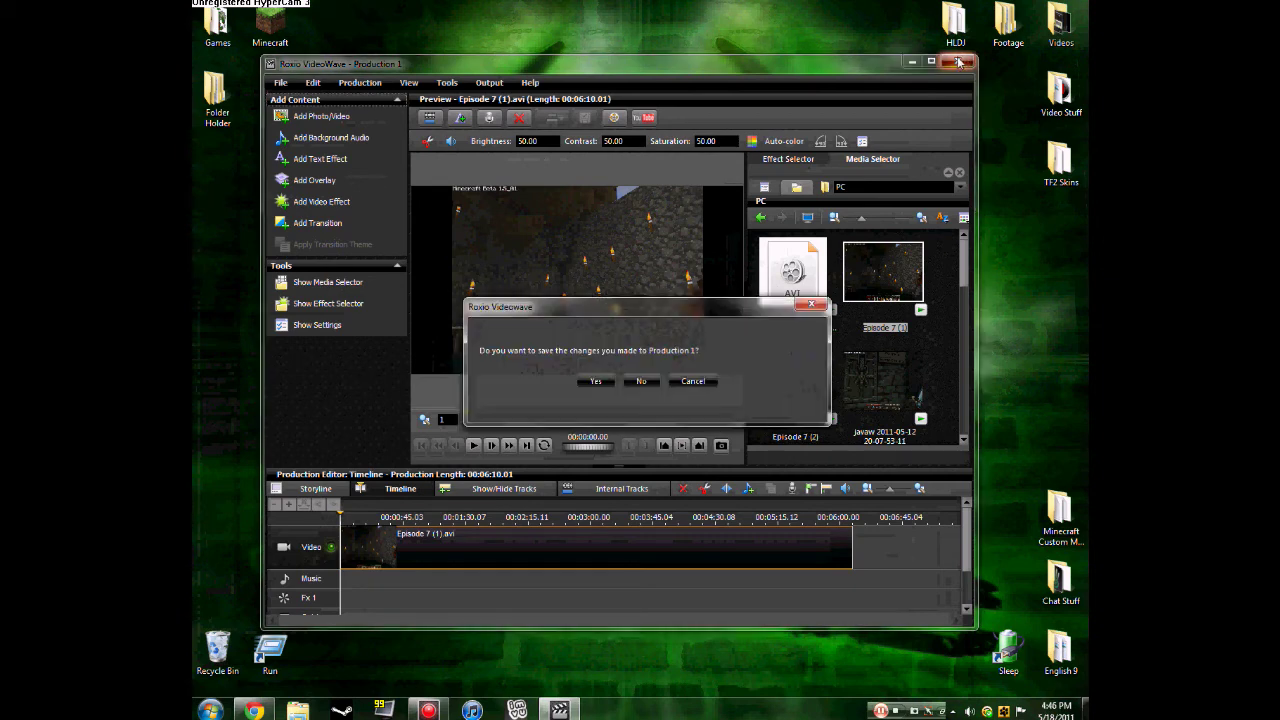
click(623, 382)
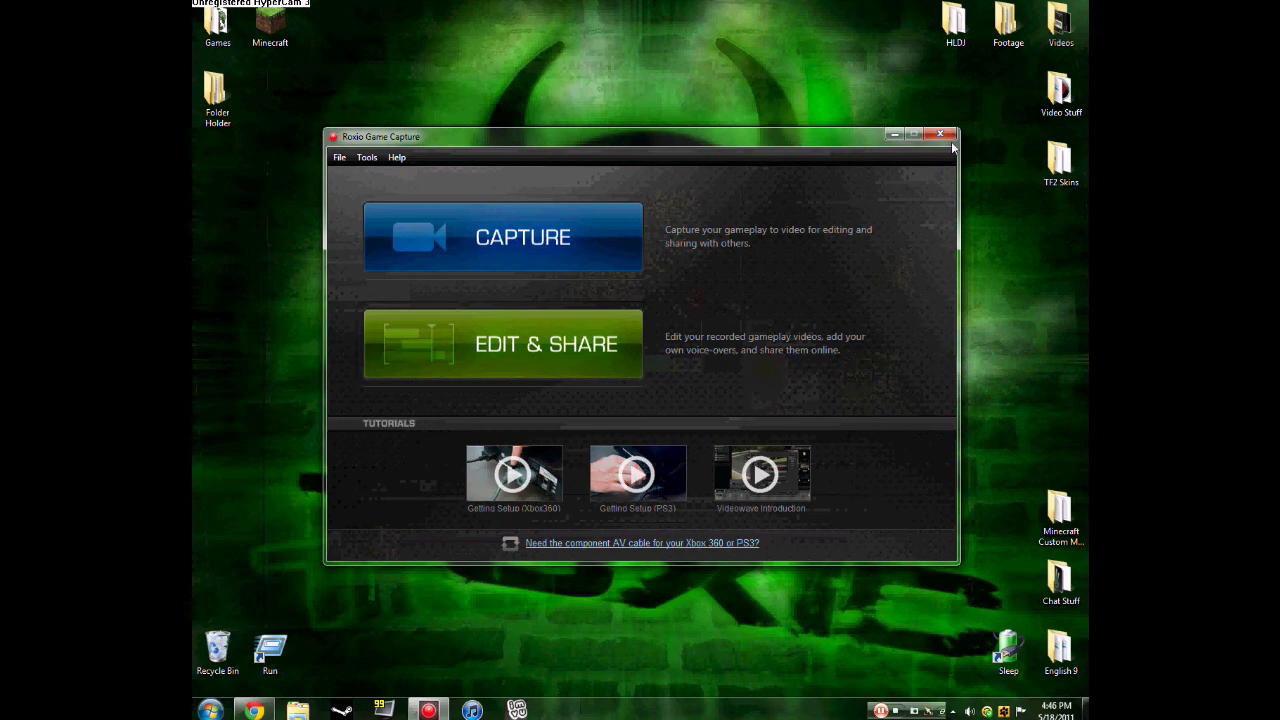
click(942, 134)
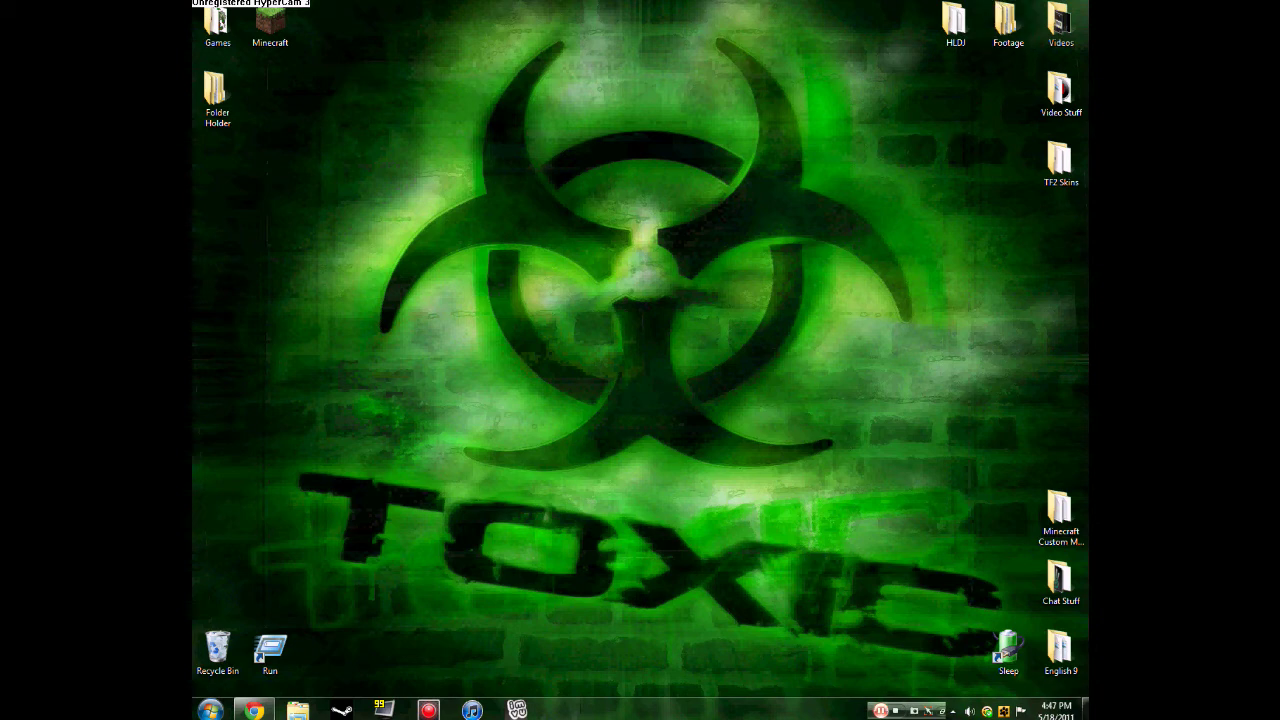
double_click(1058, 92)
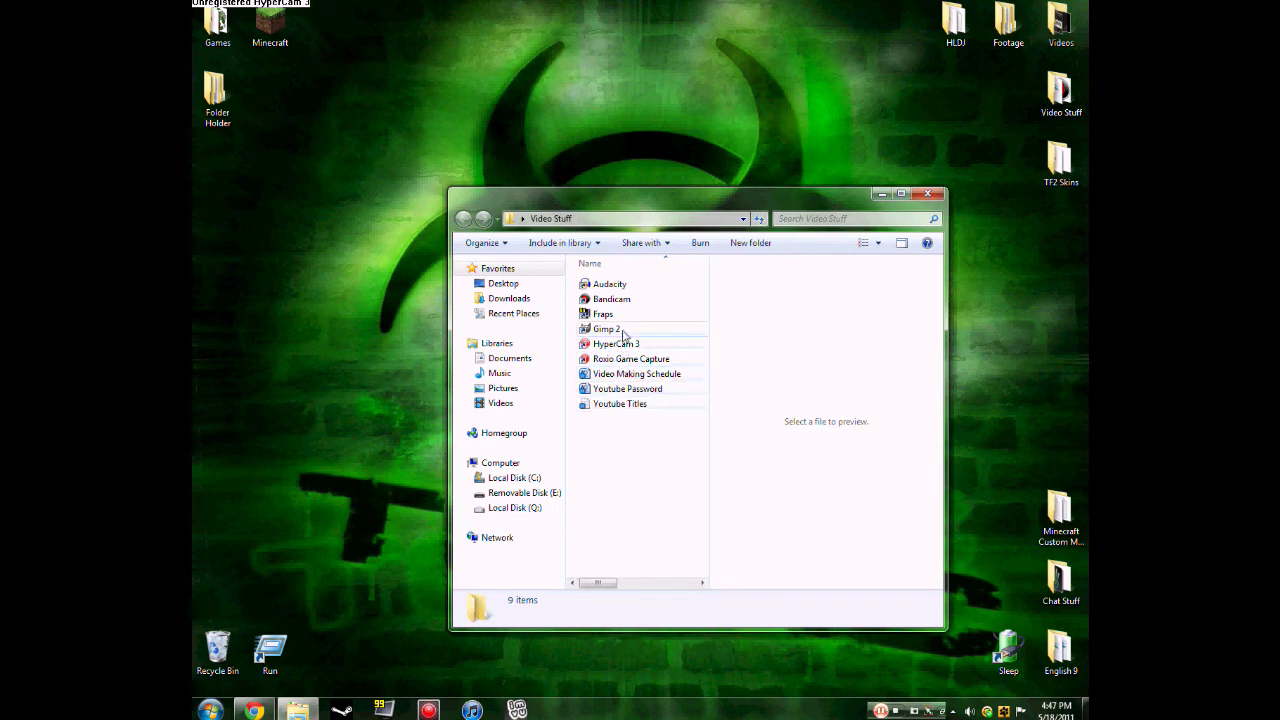
double_click(612, 285)
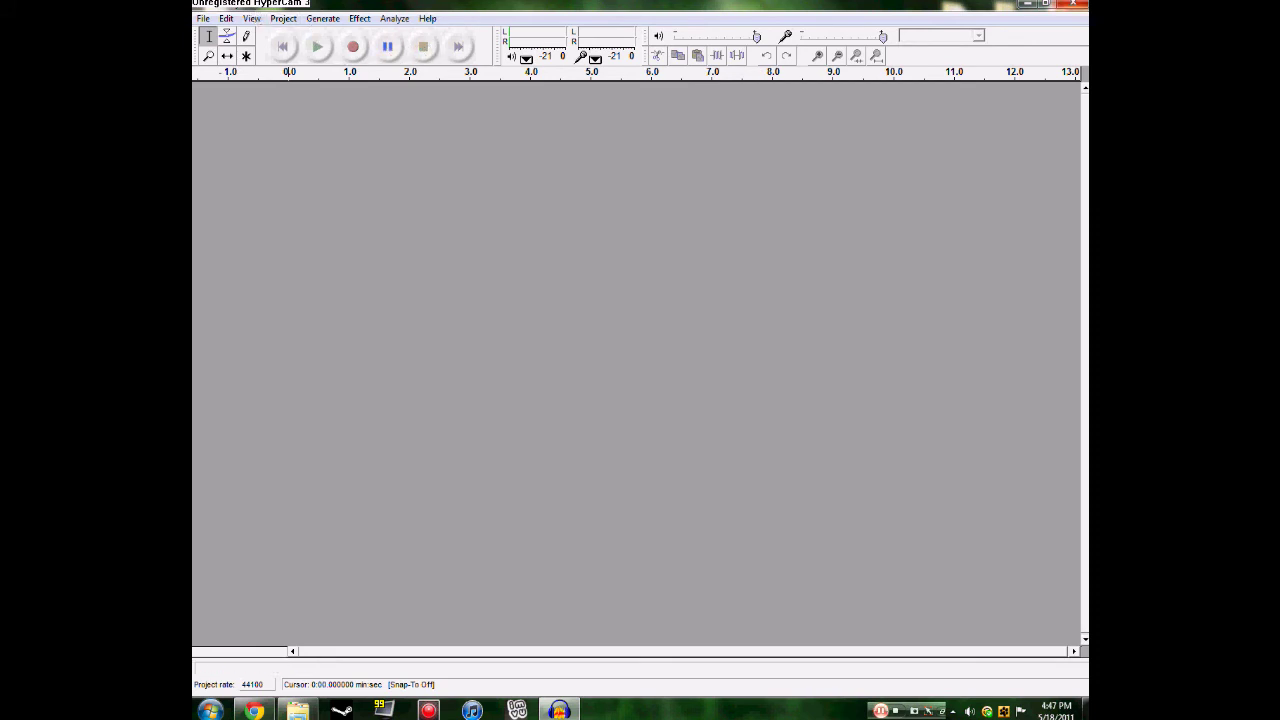
click(1082, 4)
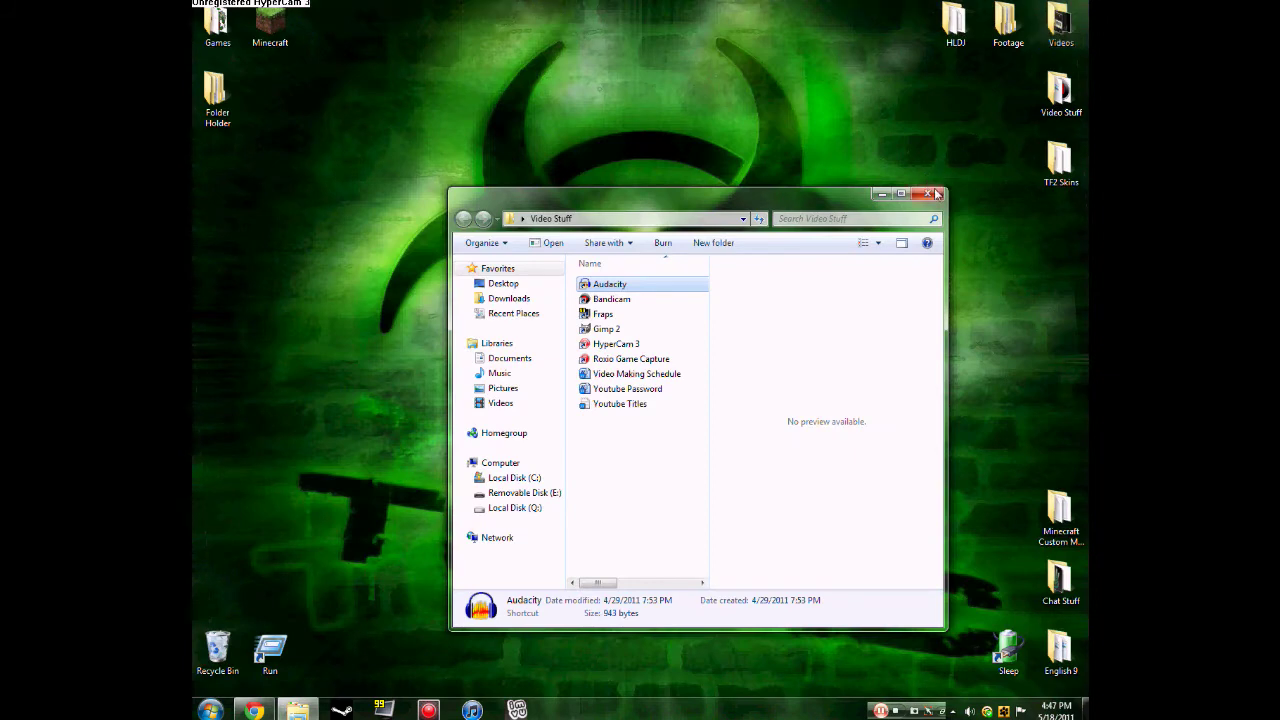
click(930, 194)
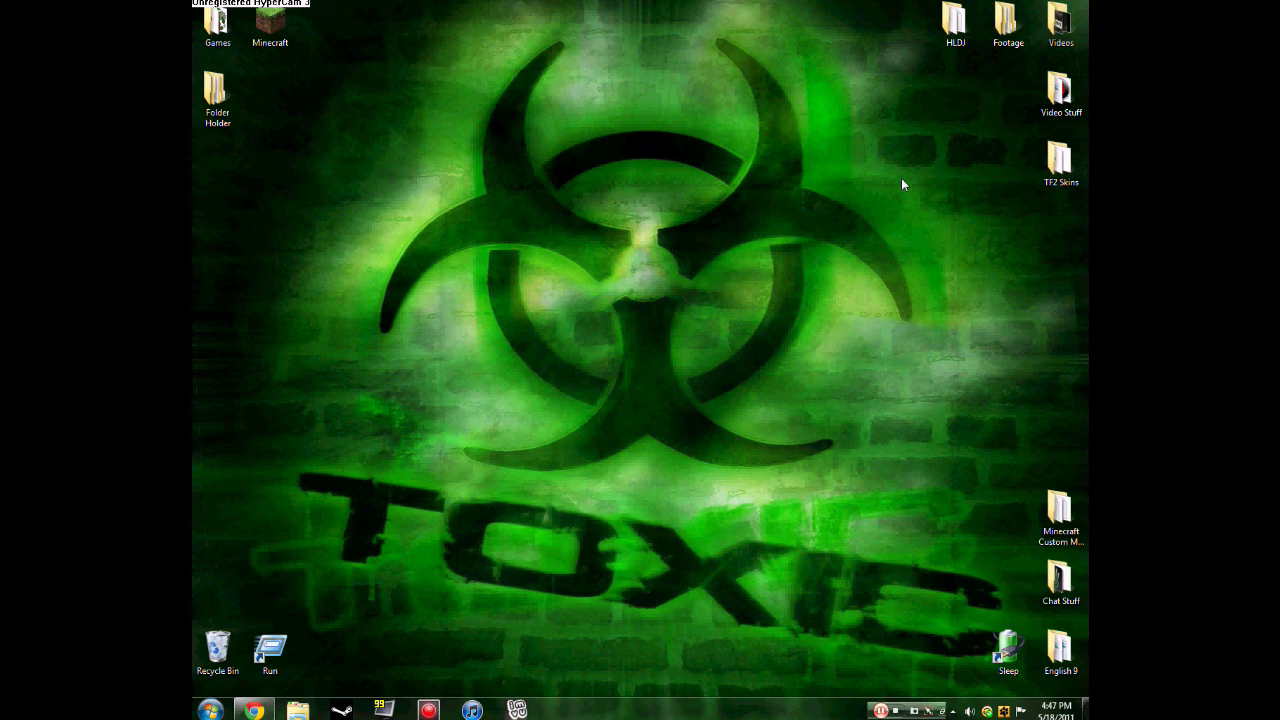